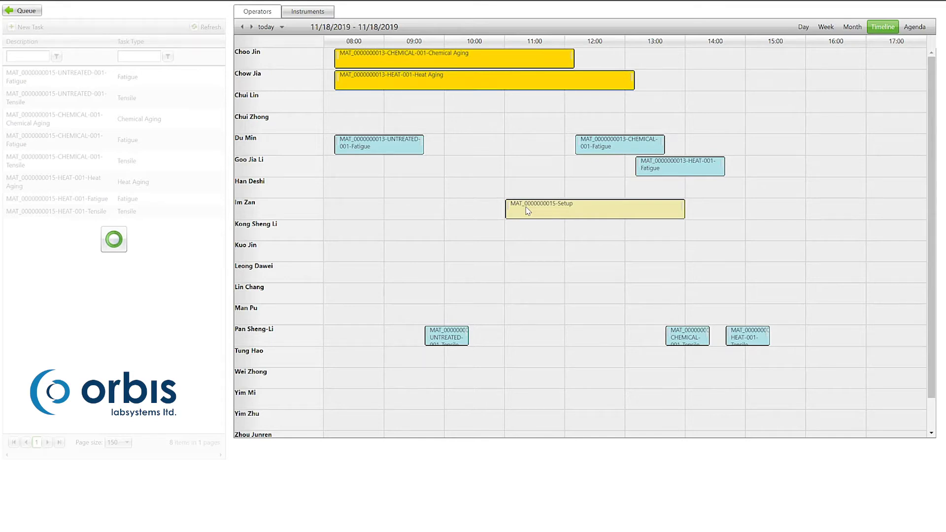
{"action": "right_click", "coordinate": [576, 213]}
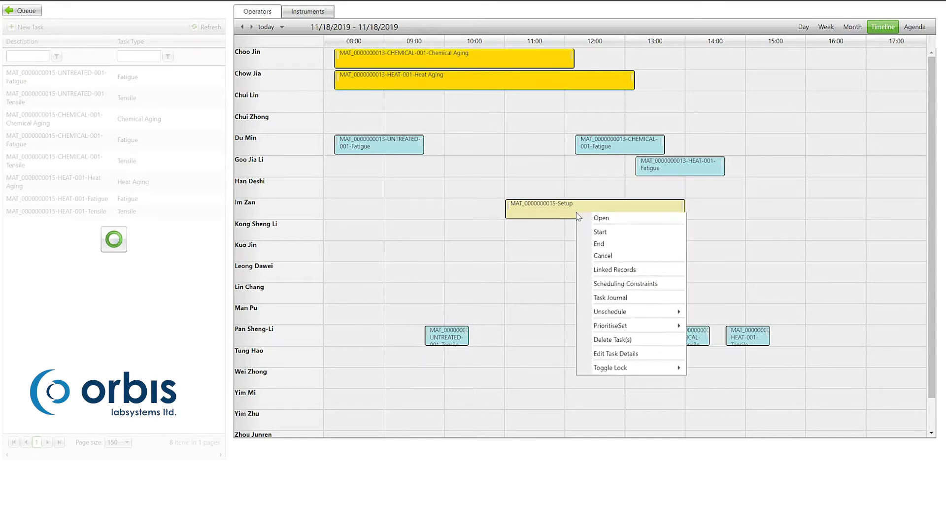
{"action": "left_click", "coordinate": [604, 219]}
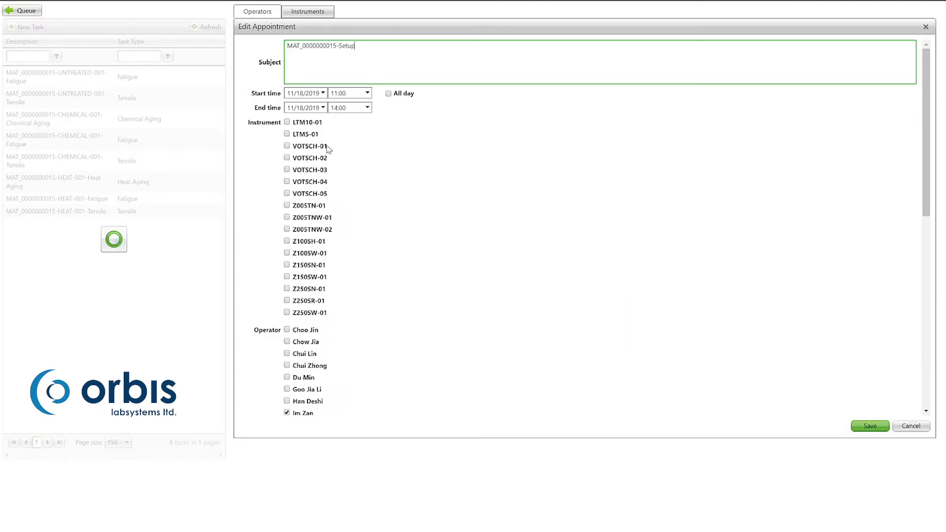
{"action": "scroll", "coordinate": [330, 337], "scroll_direction": "down", "scroll_amount": 5}
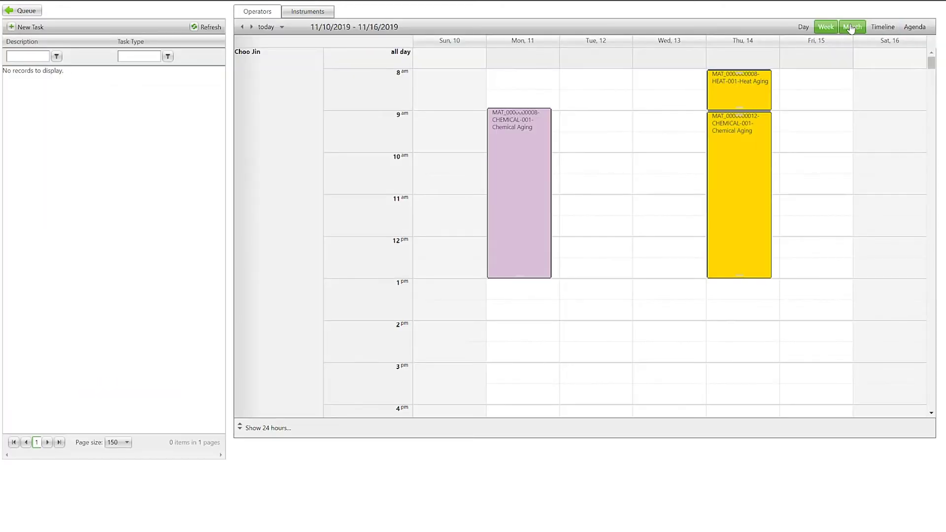
{"action": "left_click", "coordinate": [850, 27]}
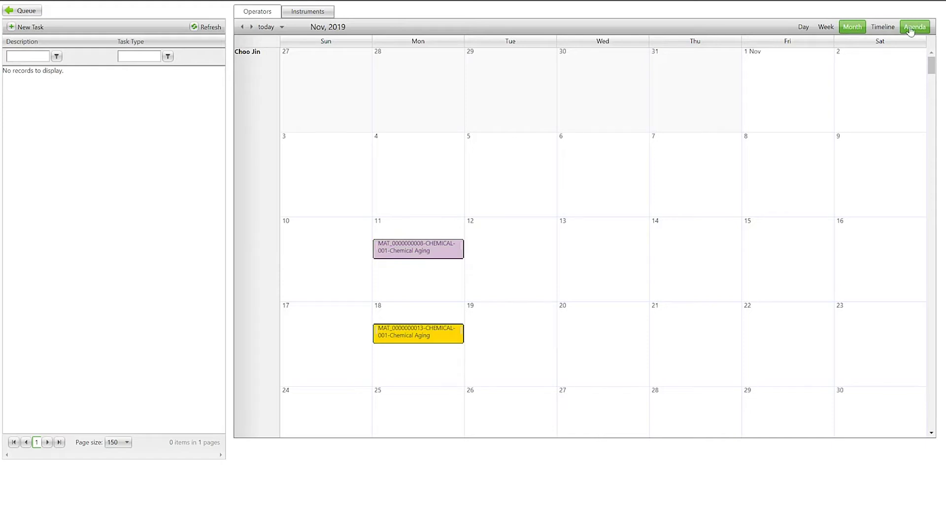
{"action": "left_click", "coordinate": [914, 27]}
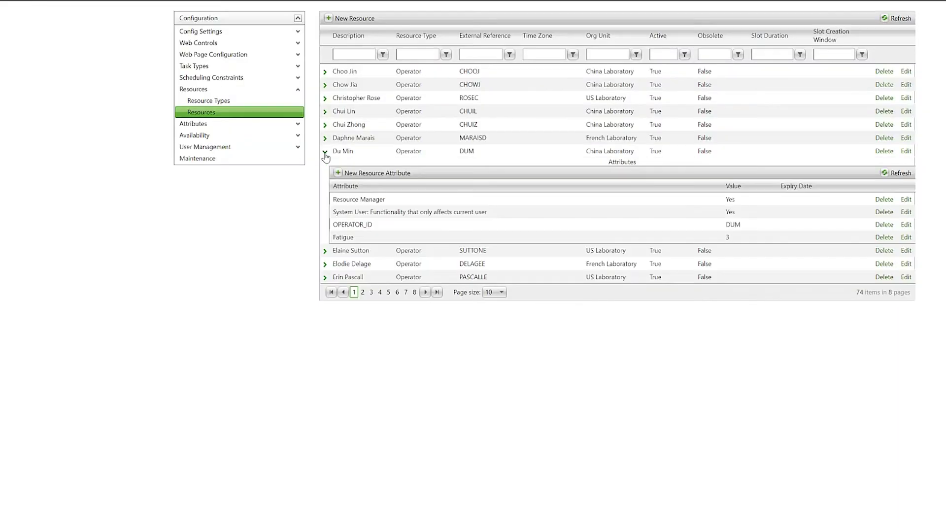
{"action": "left_click", "coordinate": [347, 239]}
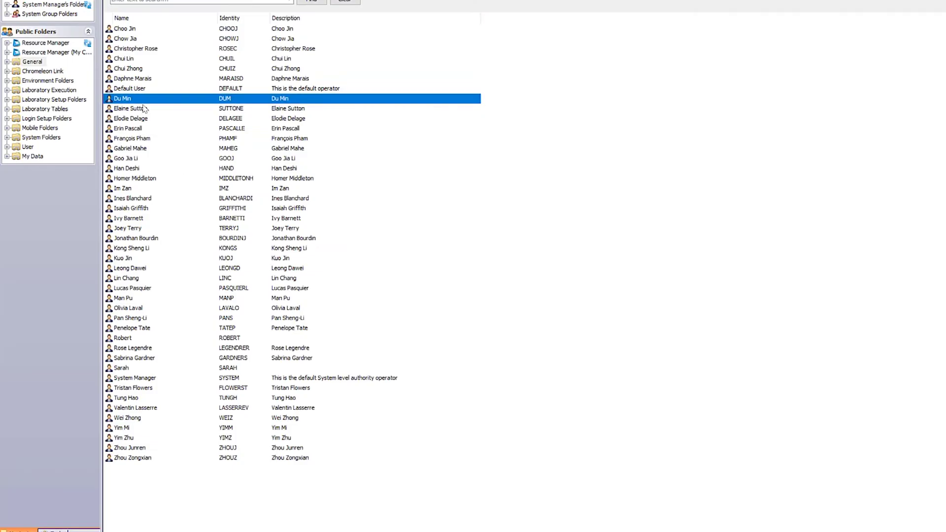
{"action": "right_click", "coordinate": [147, 100]}
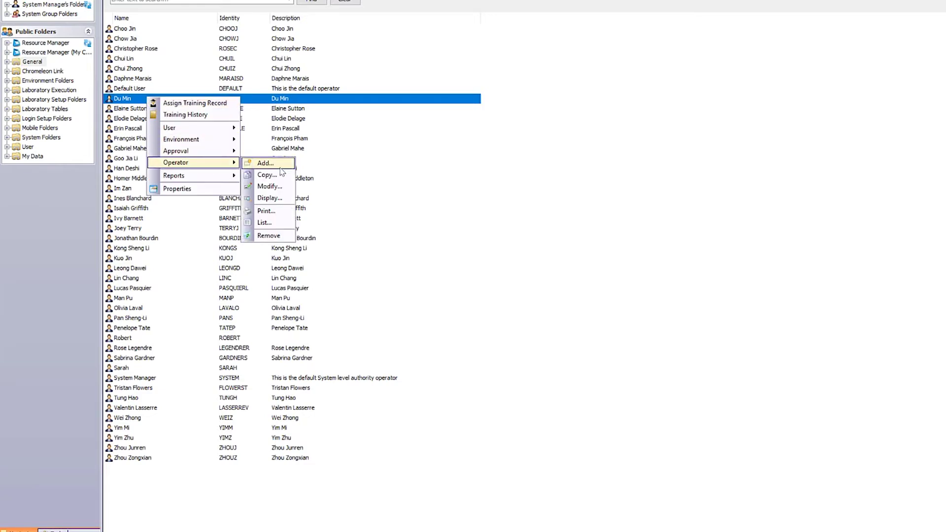
{"action": "left_click", "coordinate": [279, 187]}
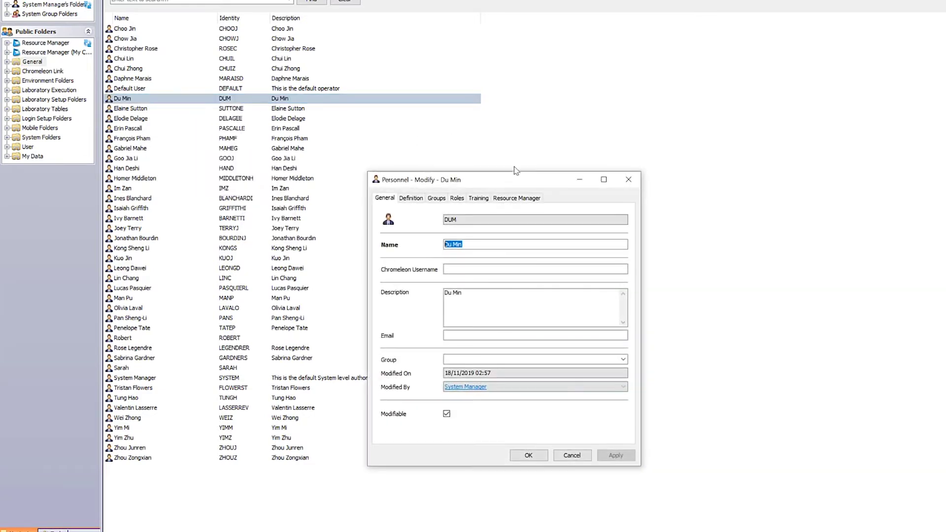
{"action": "left_click", "coordinate": [479, 198]}
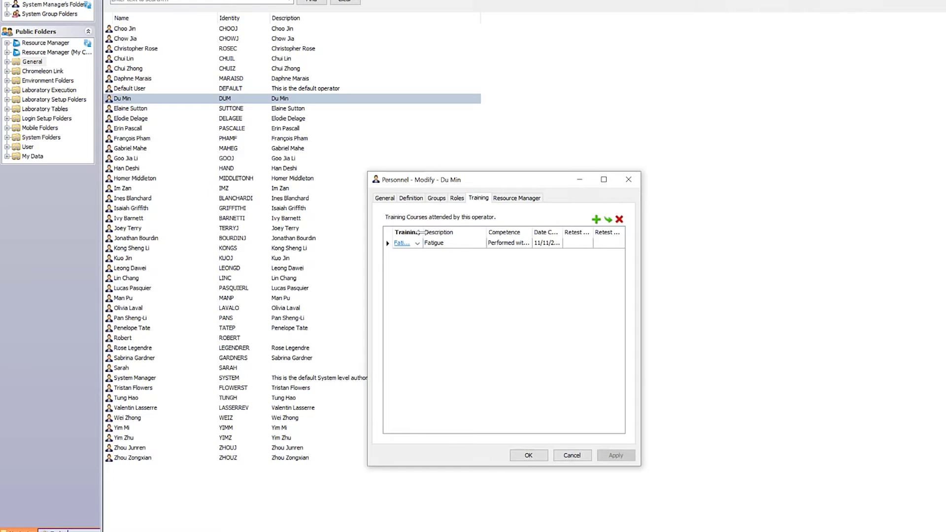
{"action": "left_click_drag", "start_coordinate": [422, 232], "coordinate": [442, 232]}
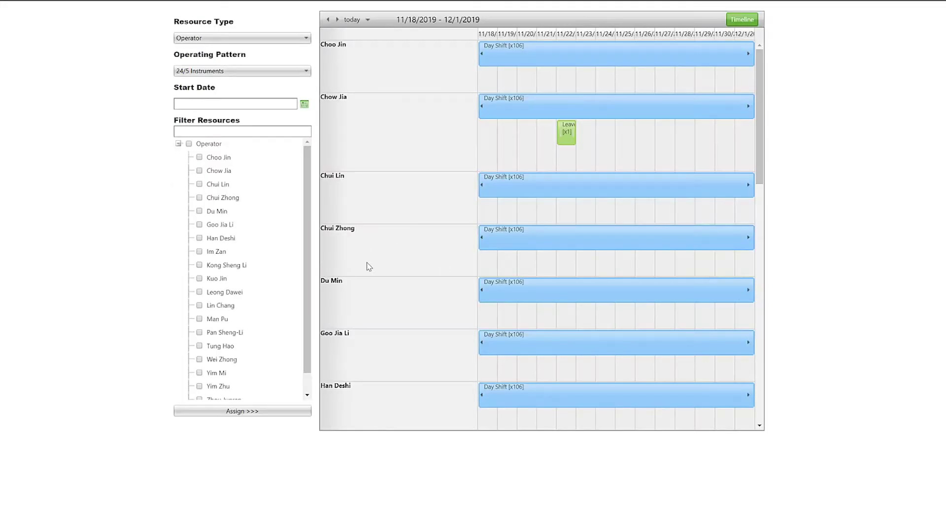
{"action": "right_click", "coordinate": [639, 314]}
{"action": "mouse_move", "coordinate": [688, 321]}
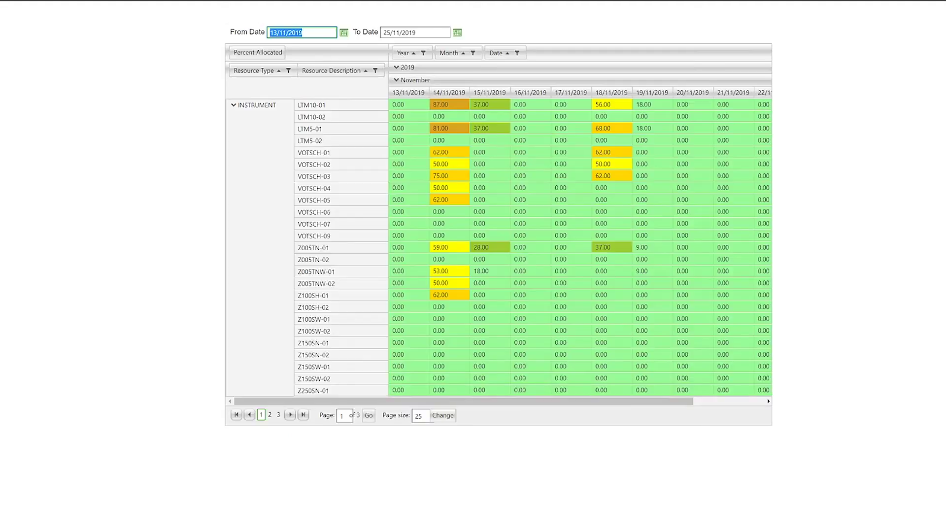
Change the Percent Allocated grid's To Date to 12/12/2019
{"action": "left_click", "coordinate": [405, 33]}
{"action": "key", "text": "Up"}
{"action": "key", "text": "Tab"}
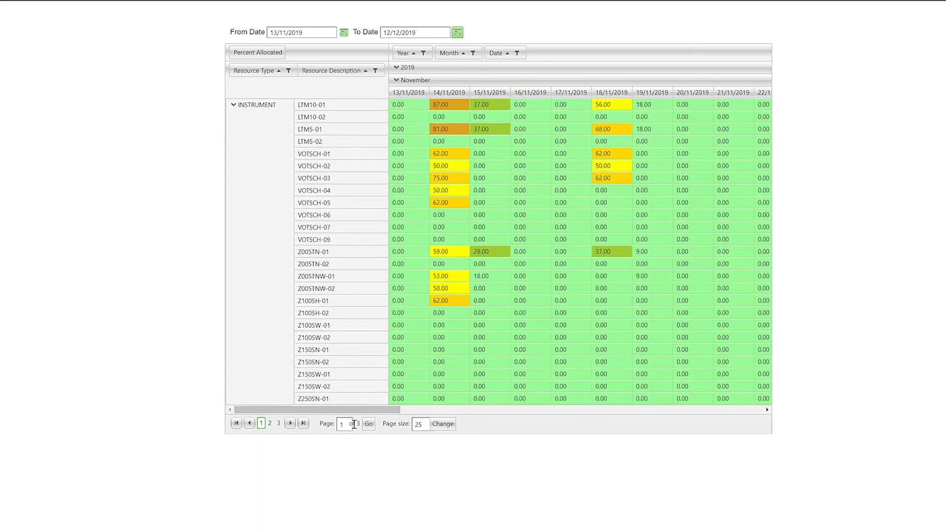
{"action": "left_click_drag", "start_coordinate": [357, 410], "coordinate": [480, 410]}
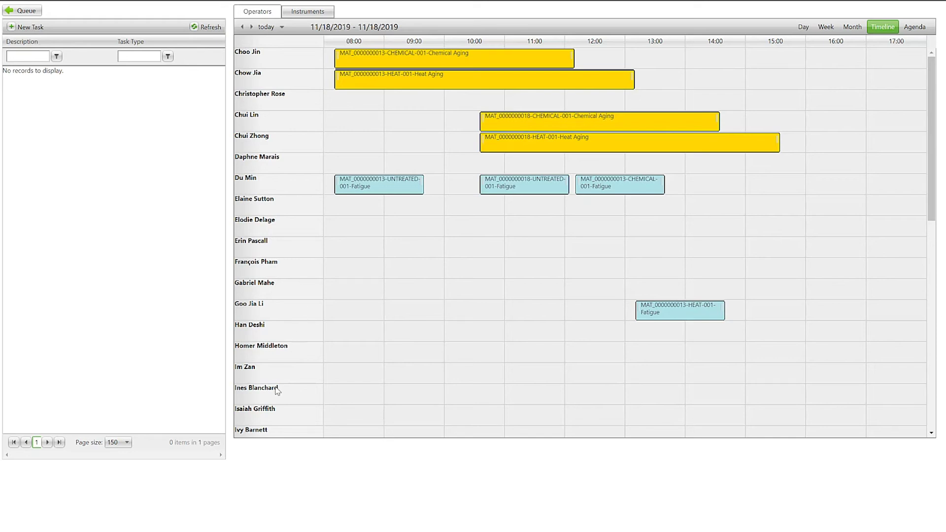
{"action": "left_click", "coordinate": [77, 224]}
{"action": "mouse_move", "coordinate": [77, 224]}
{"action": "left_mouse_down"}
{"action": "mouse_move", "coordinate": [57, 227]}
{"action": "mouse_move", "coordinate": [476, 111]}
{"action": "left_mouse_up"}
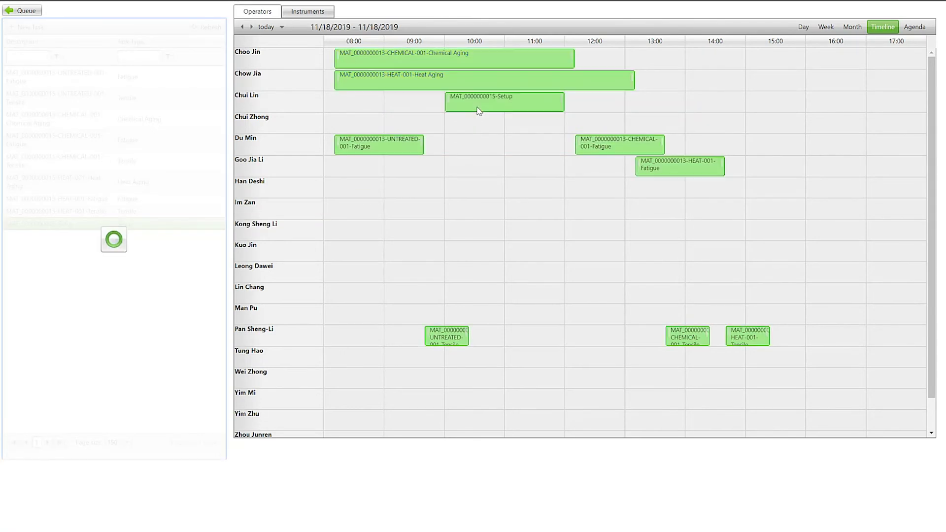
{"action": "left_click_drag", "start_coordinate": [487, 109], "coordinate": [557, 103]}
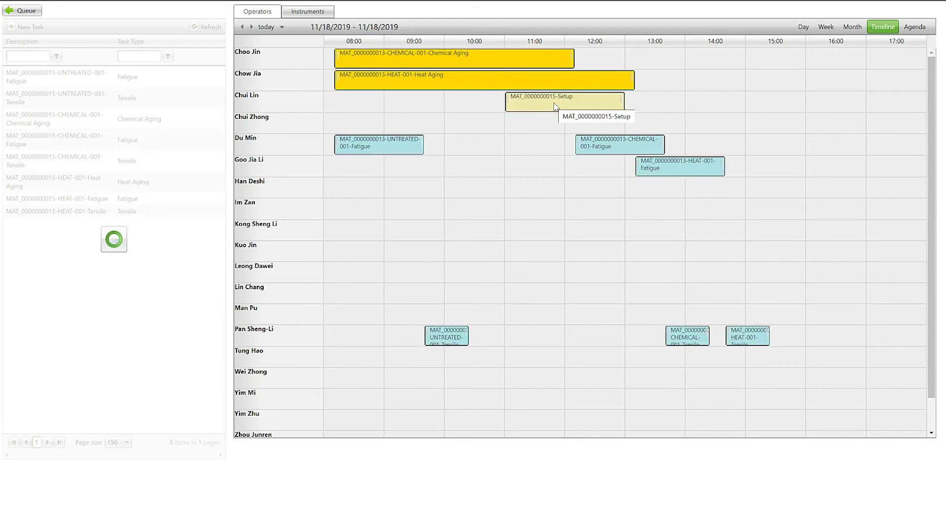
{"action": "left_click_drag", "start_coordinate": [529, 112], "coordinate": [490, 210]}
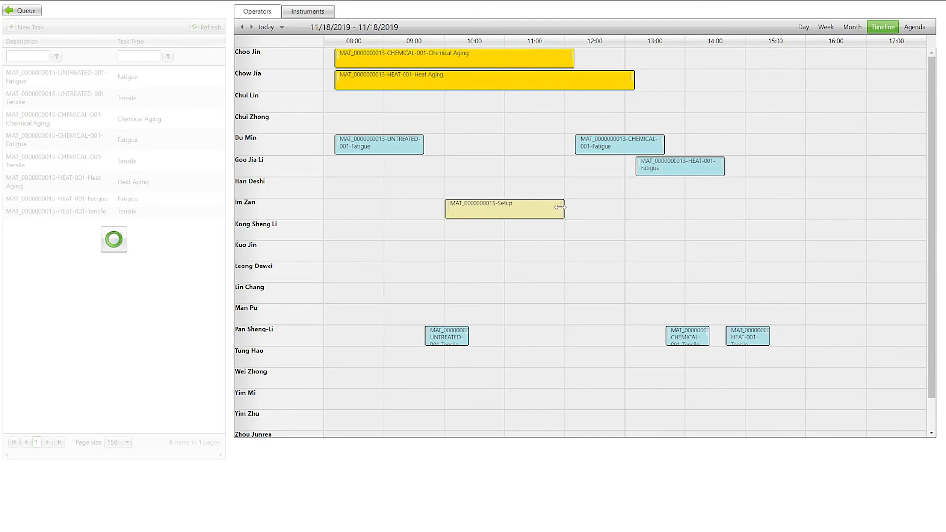
{"action": "left_click_drag", "start_coordinate": [559, 208], "coordinate": [670, 212]}
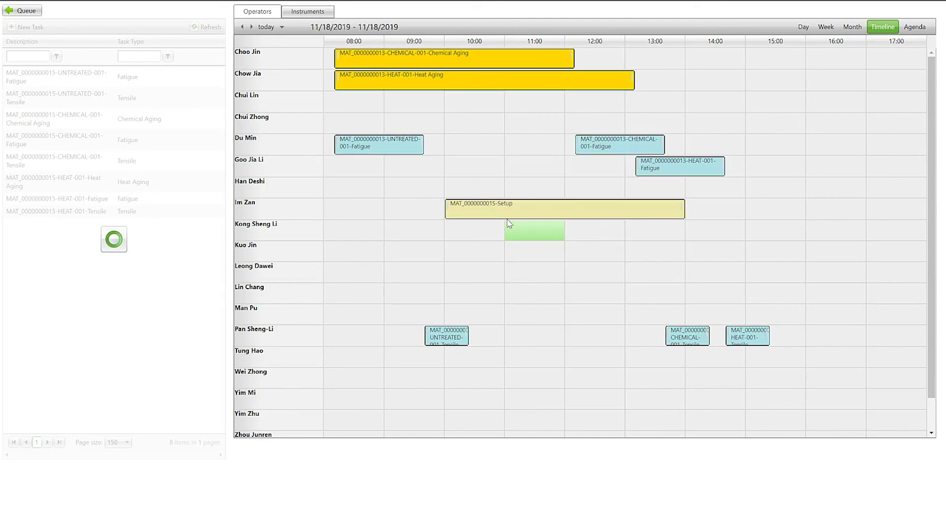
{"action": "right_click", "coordinate": [174, 162]}
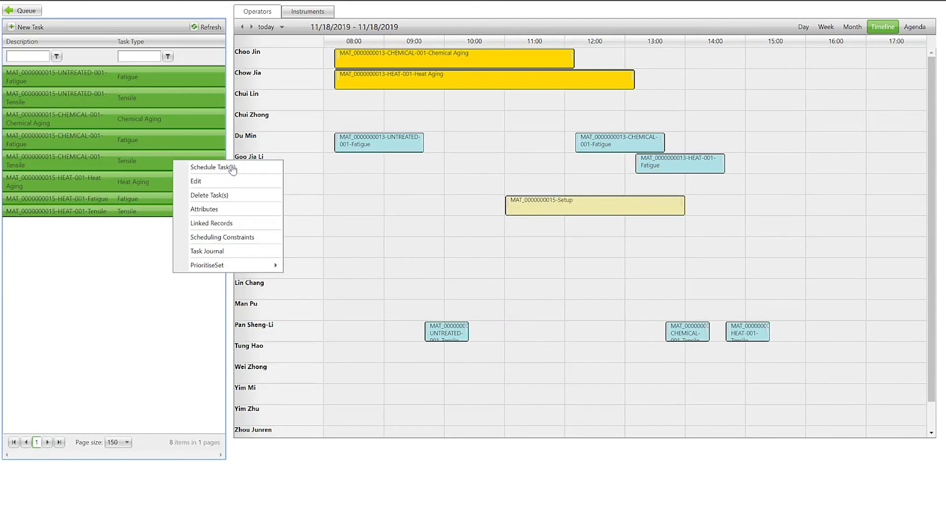
{"action": "left_click", "coordinate": [260, 172]}
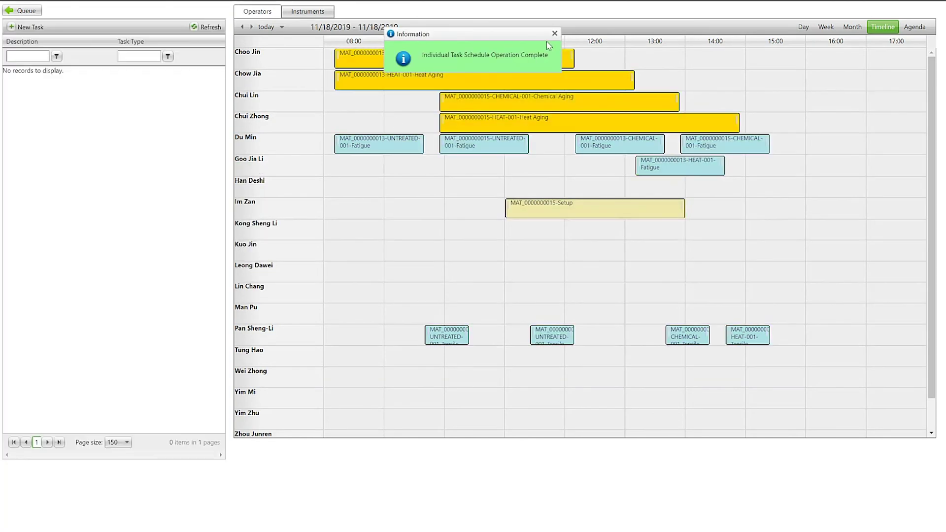